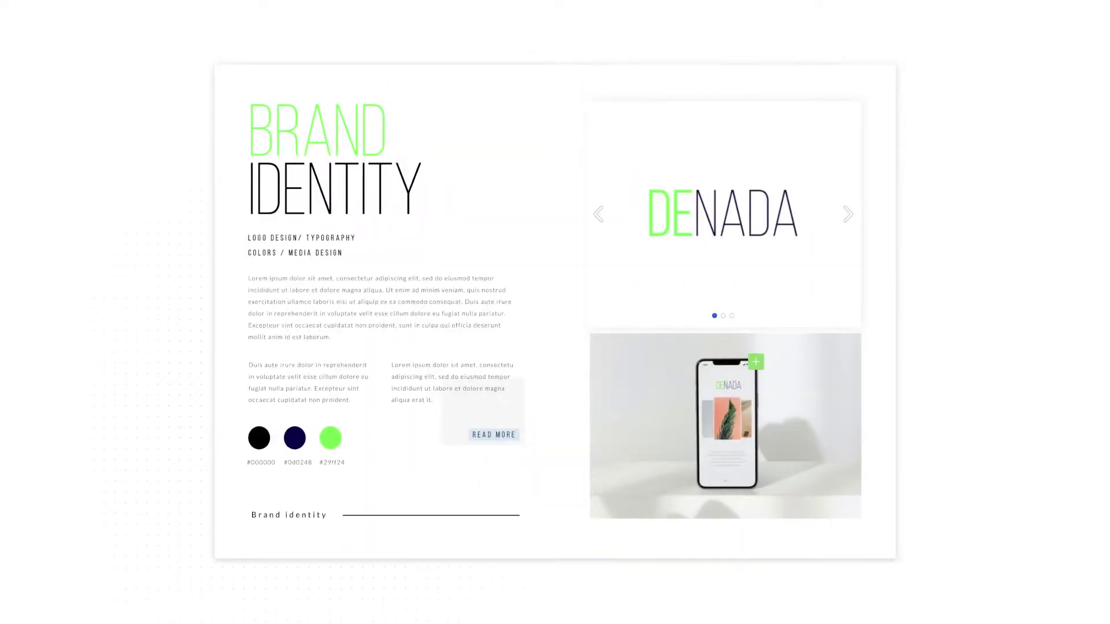
Reveal the caption hidden behind the phone photo's plus hotspot in the preview
click(761, 370)
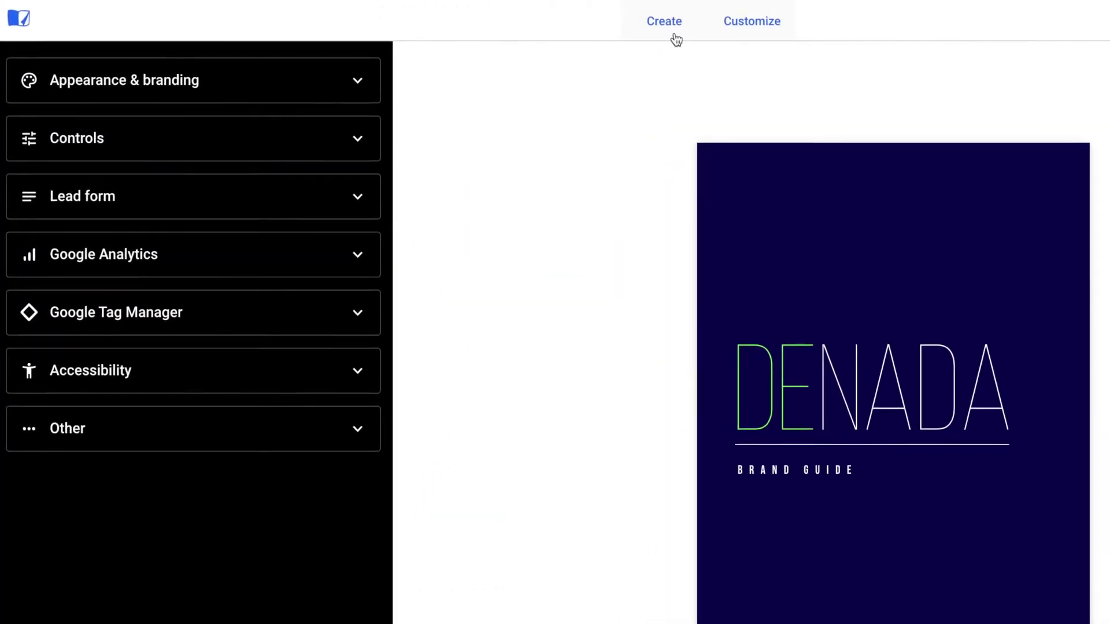
Add a slideshow above the phone photo on page 3 with the three DENADA logo images uploaded
click(520, 19)
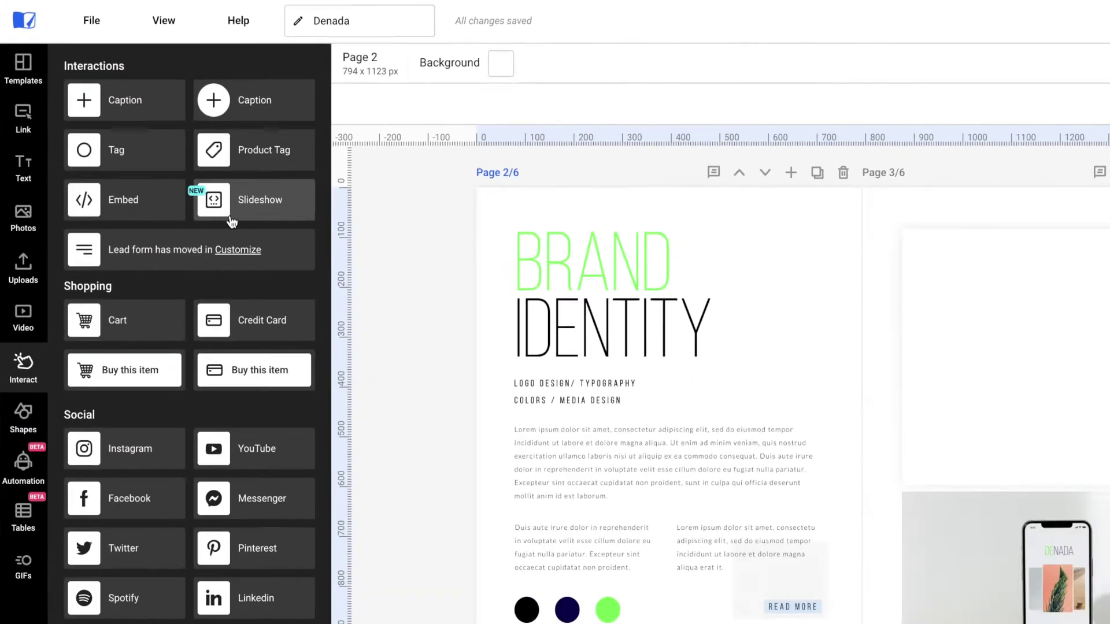
drag(118, 279, 799, 245)
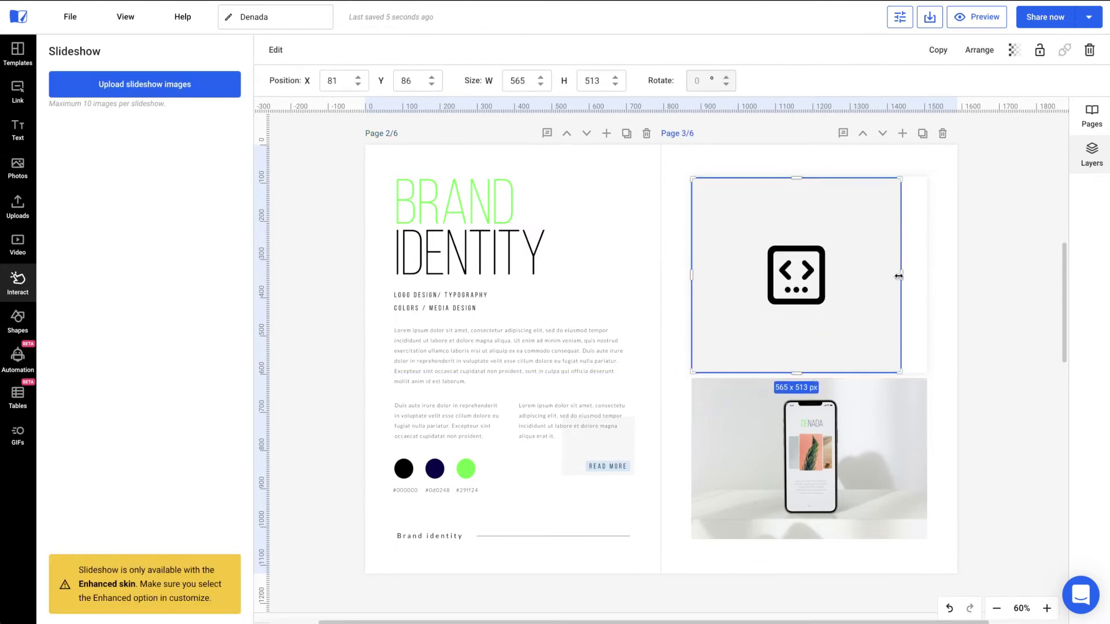
click(238, 83)
drag(607, 184, 422, 266)
click(769, 399)
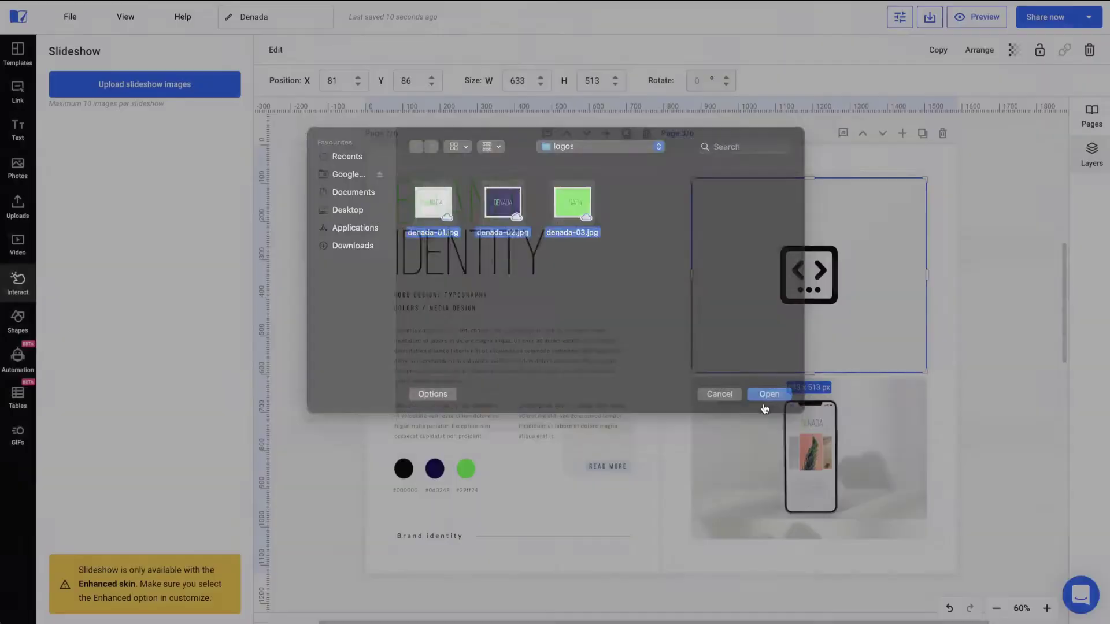
Check in preview that the slideshow cycles through the navy, green and first logos
click(985, 19)
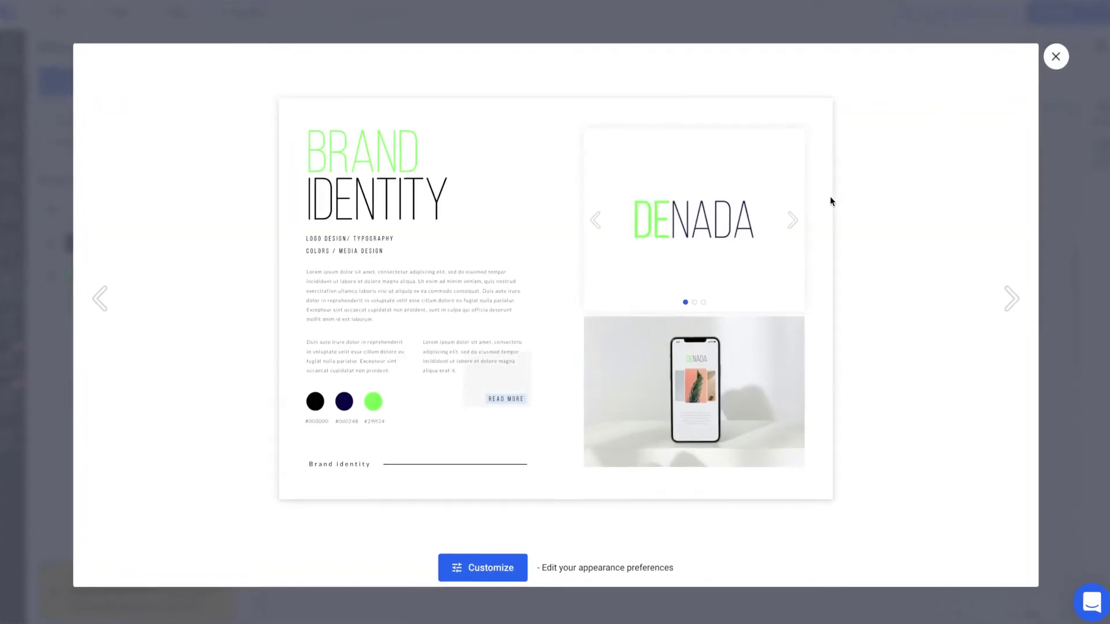
click(864, 218)
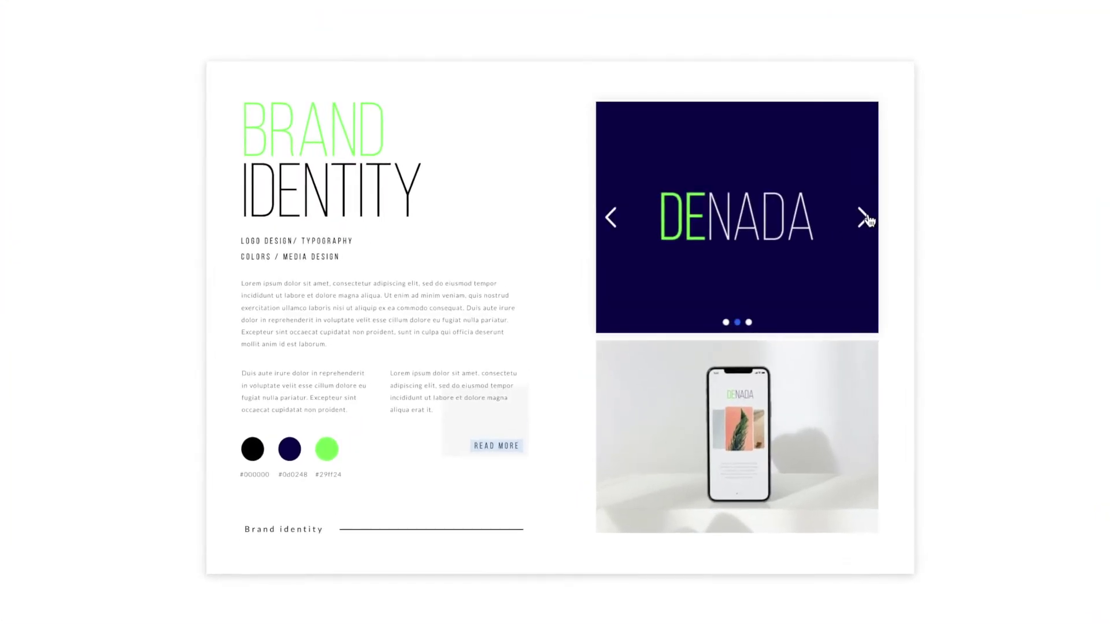
click(867, 220)
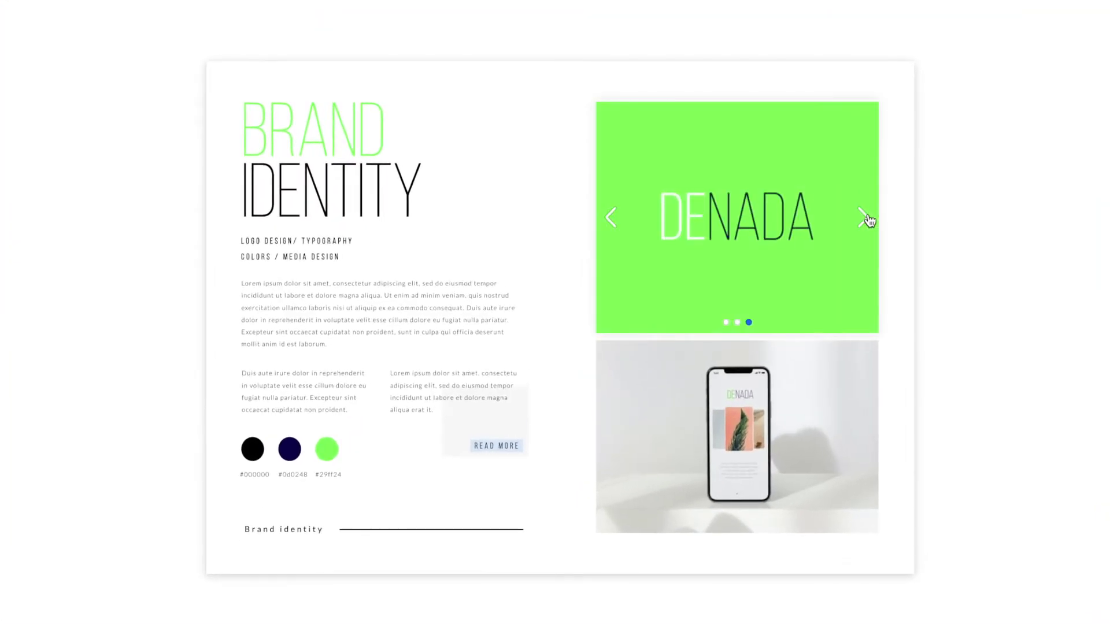
click(867, 221)
click(986, 165)
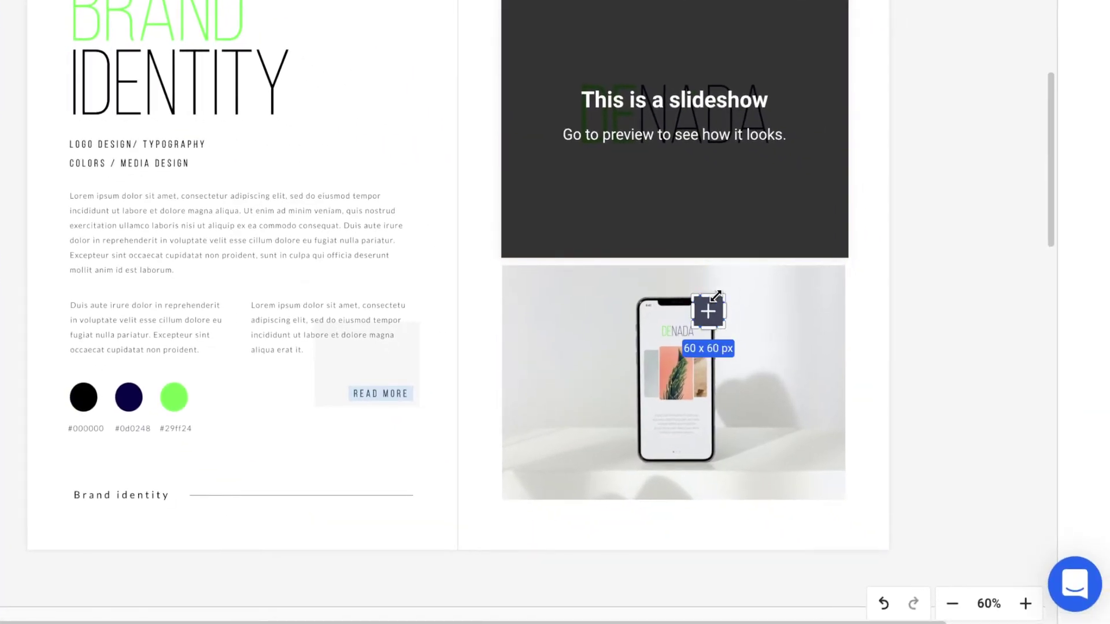
Shrink the plus hotspot to 55 x 55 px and confirm in preview it shows its caption text
drag(715, 298, 712, 301)
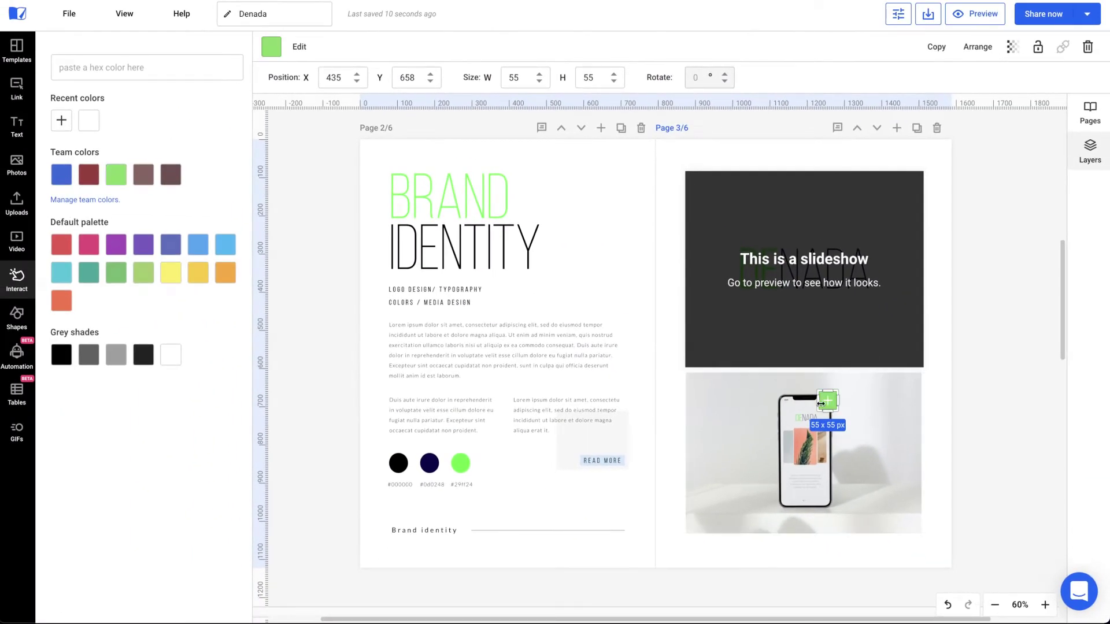
click(959, 409)
click(826, 404)
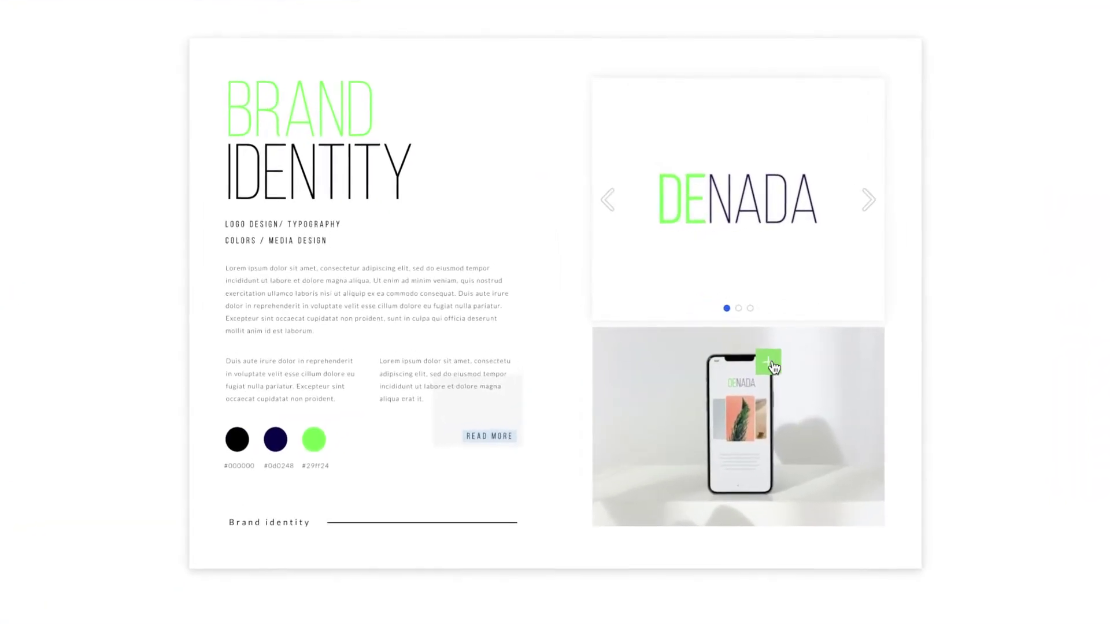
click(769, 370)
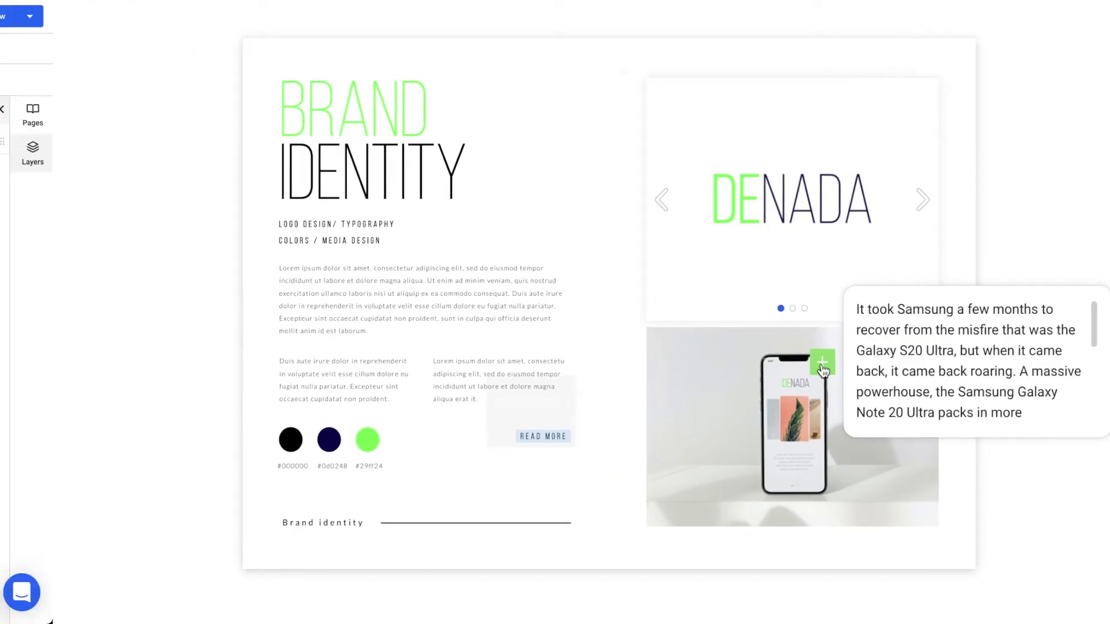
key(Escape)
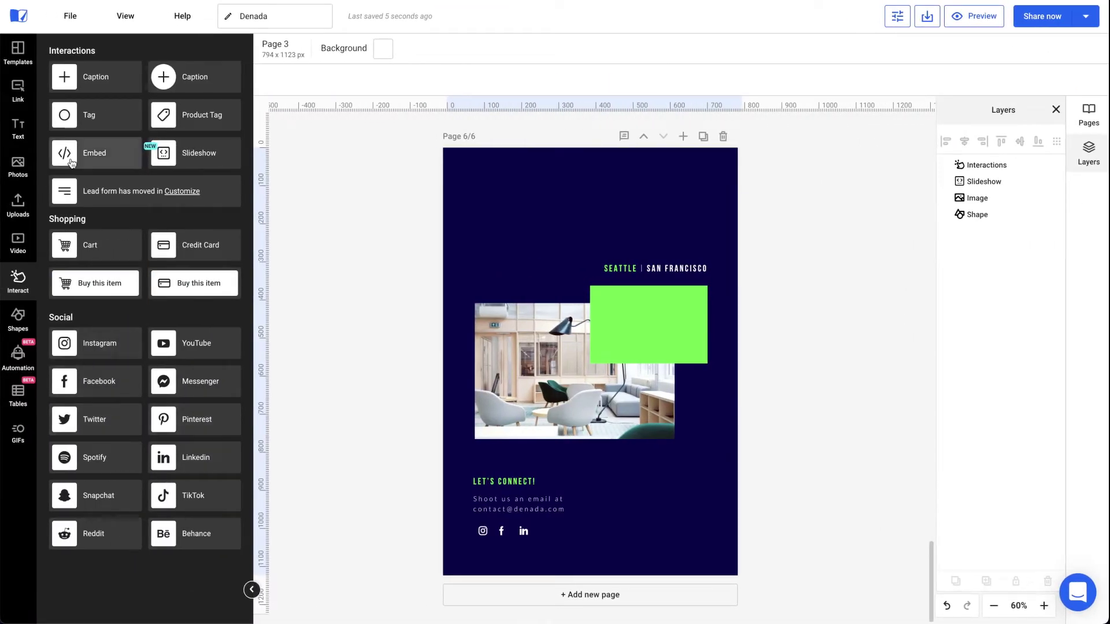
Place an embed element on page 6 sized to sit over the green block
drag(70, 153, 712, 332)
drag(761, 293, 729, 293)
drag(662, 221, 662, 251)
drag(662, 362, 662, 335)
Paste the San Francisco Google Maps iframe as embed code and open the live map from preview
click(35, 41)
key(ctrl+v)
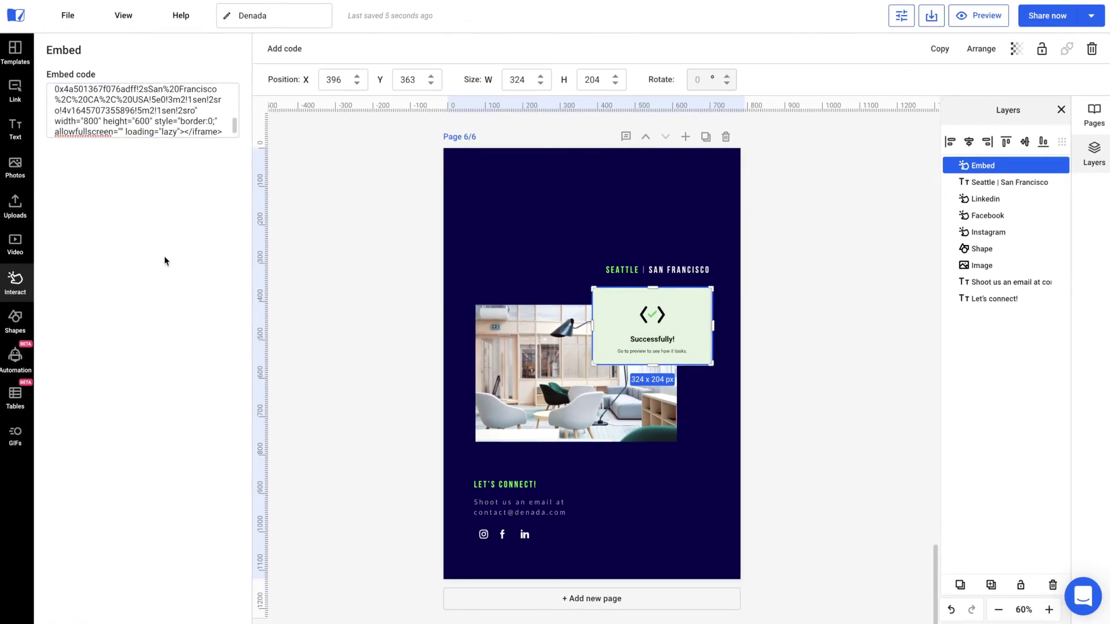
click(961, 17)
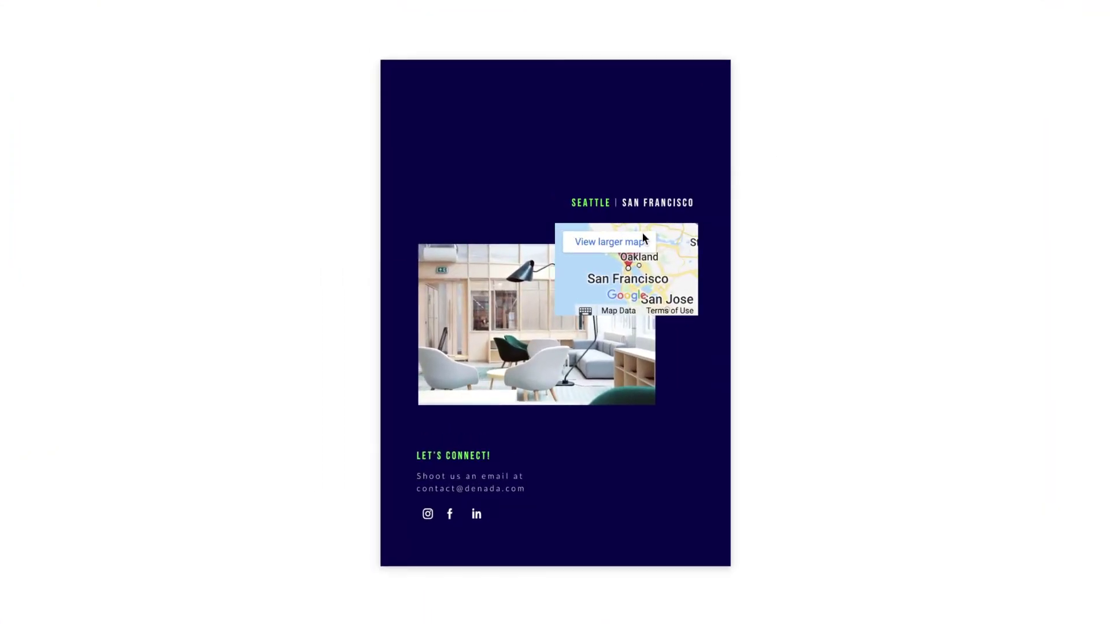
click(640, 246)
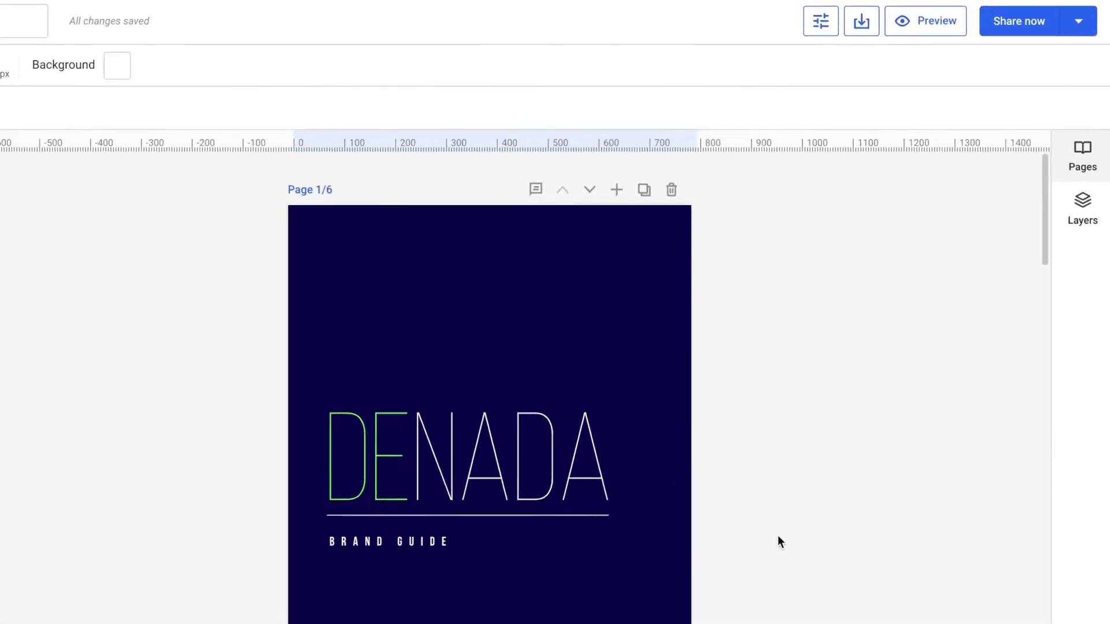
Publish Denada as a private flipbook restricted to invited email addresses
click(1023, 39)
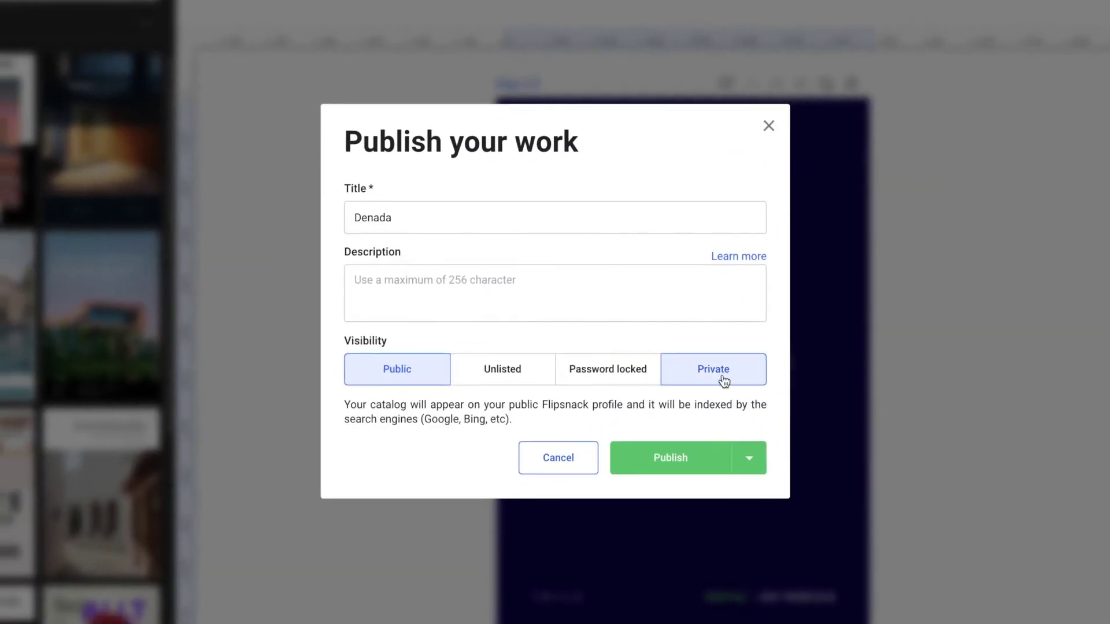
click(722, 374)
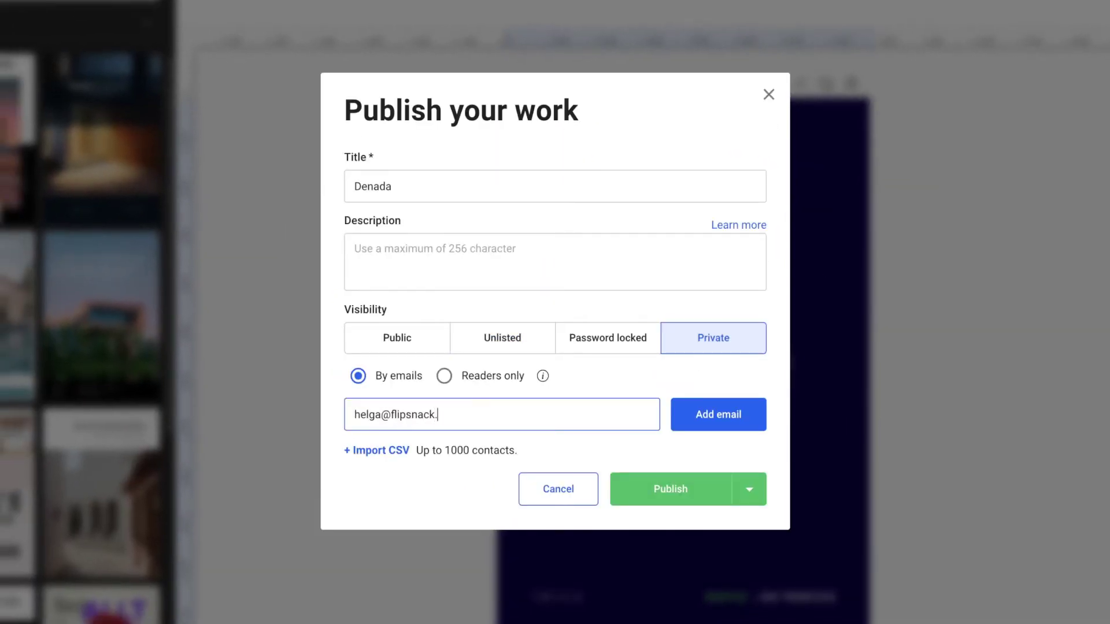
text(com)
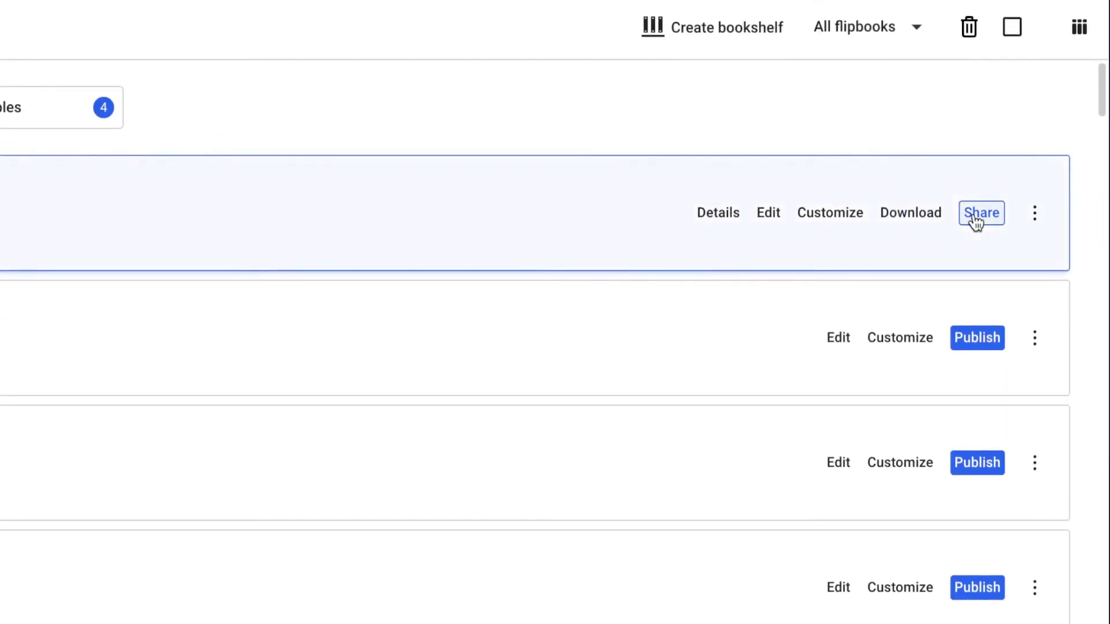
click(975, 221)
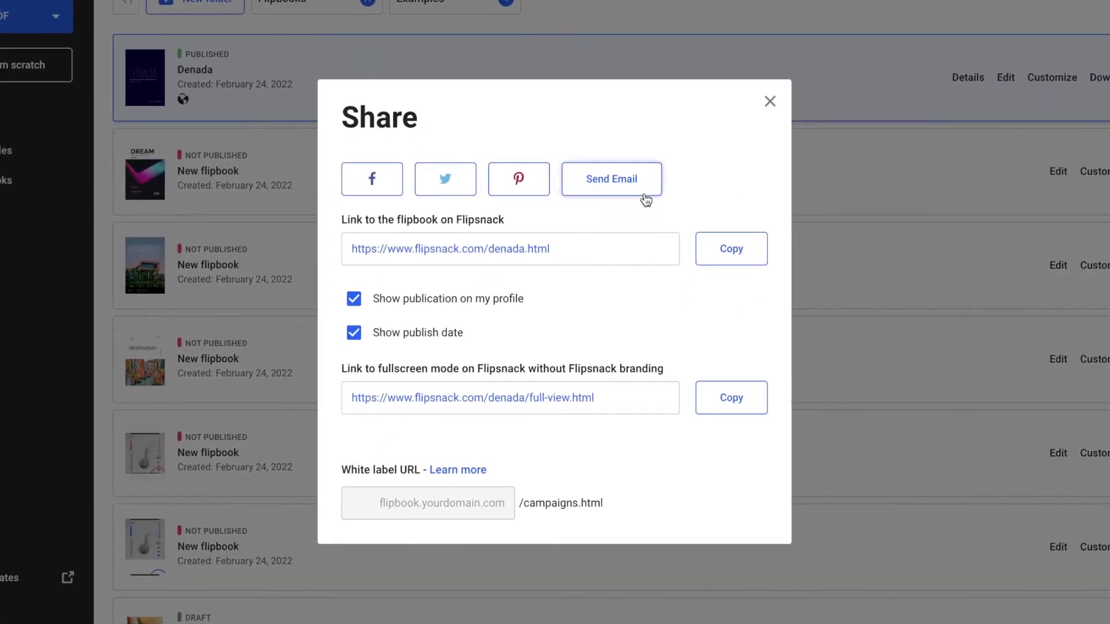
click(645, 198)
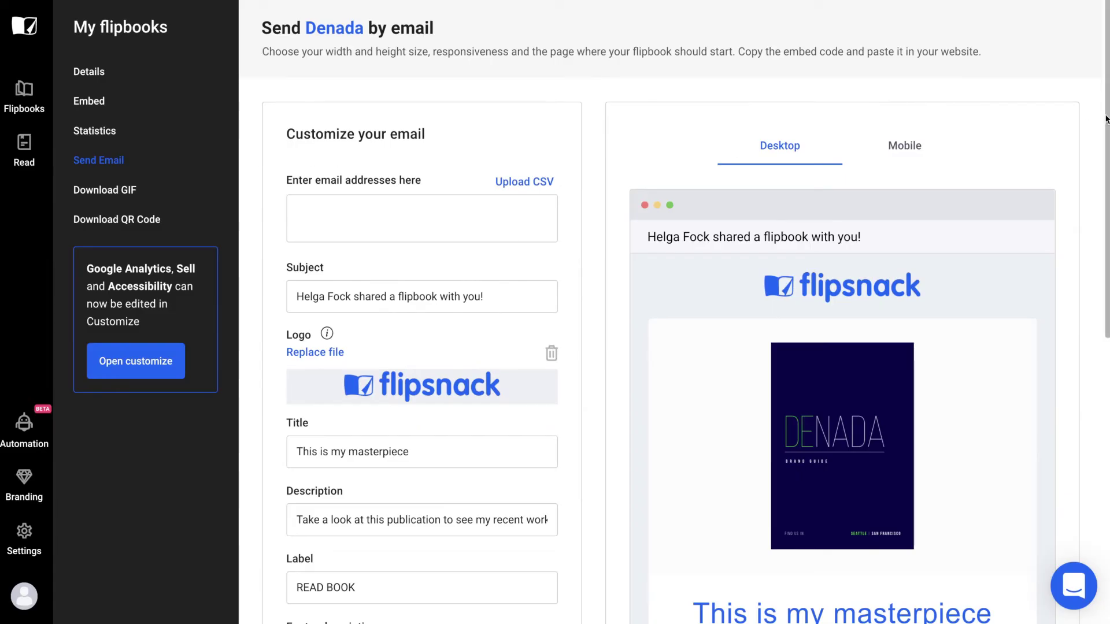
scroll(1105, 120, down, 5)
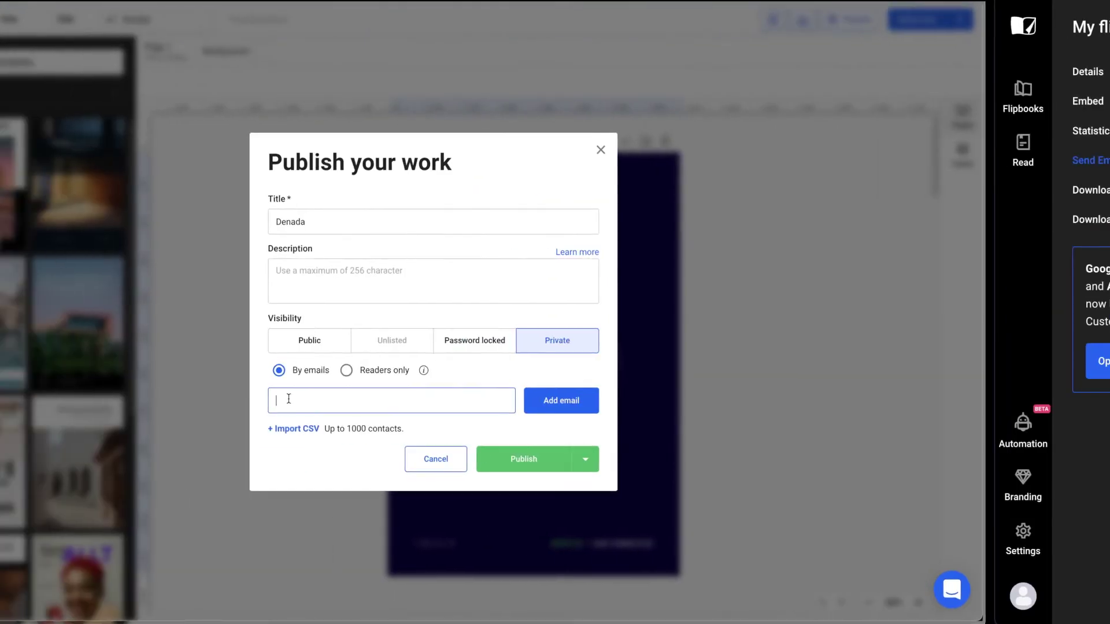
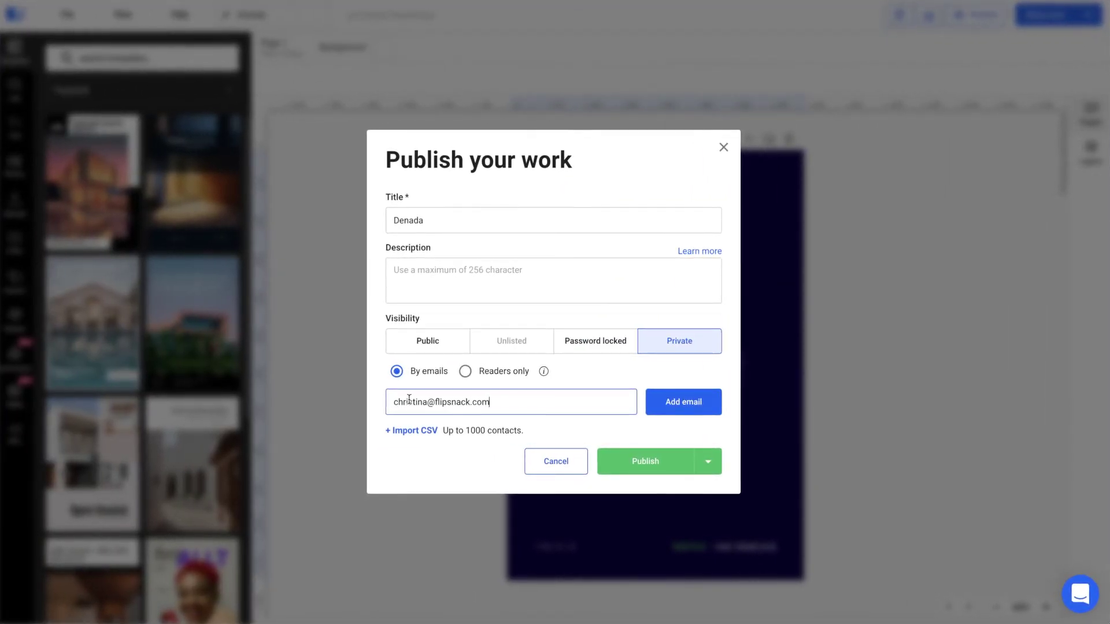
Grant two email addresses access, then open the flipbook from the Gmail invitation link
click(650, 404)
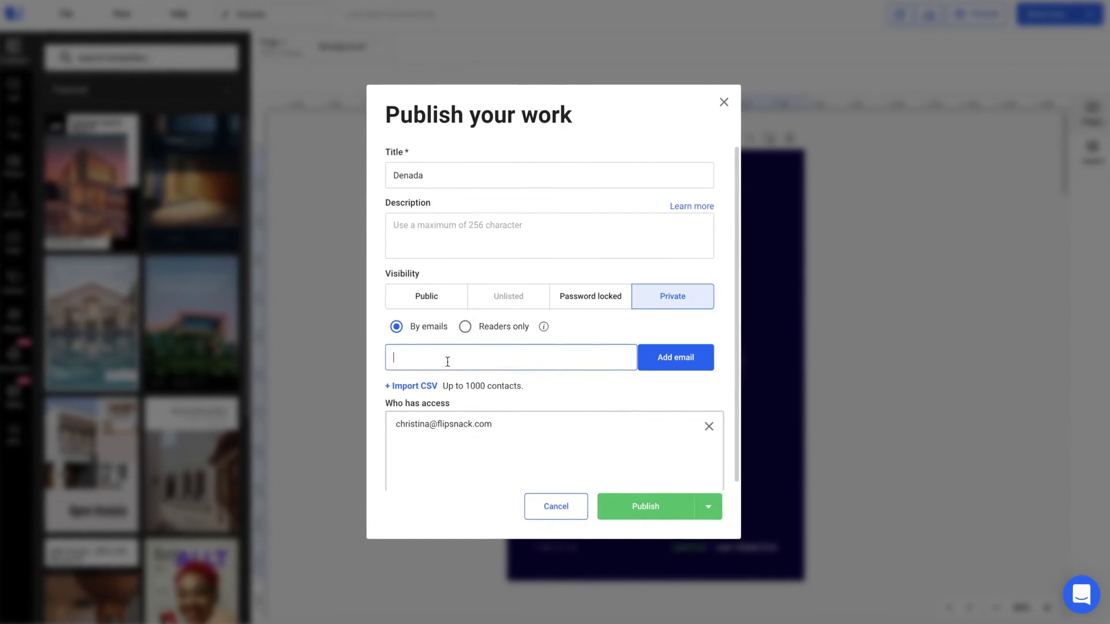
text(e)
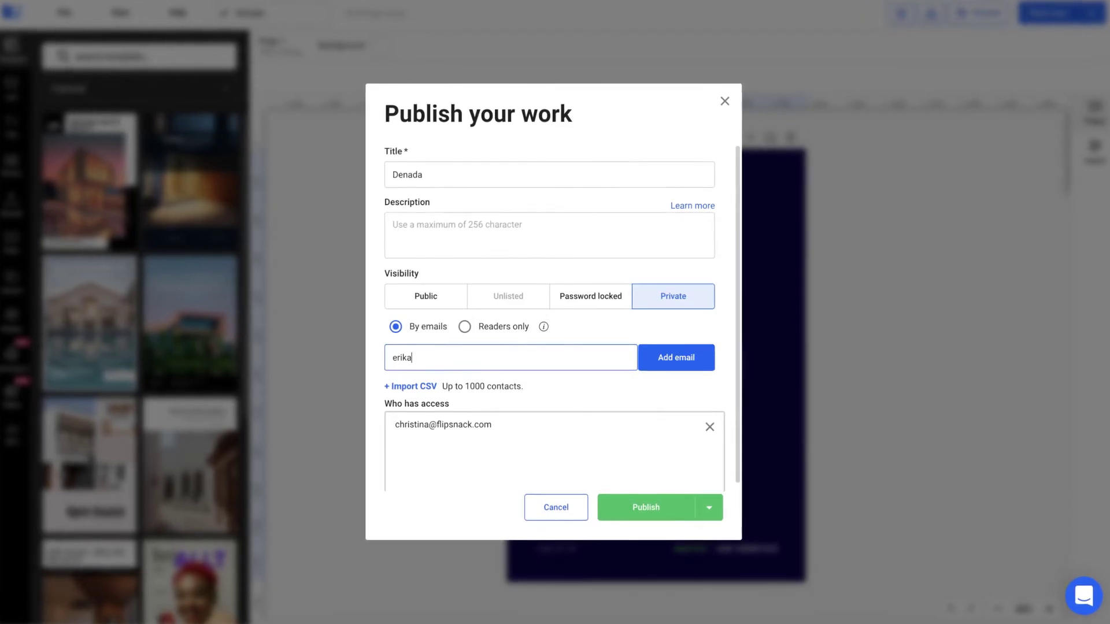
click(655, 362)
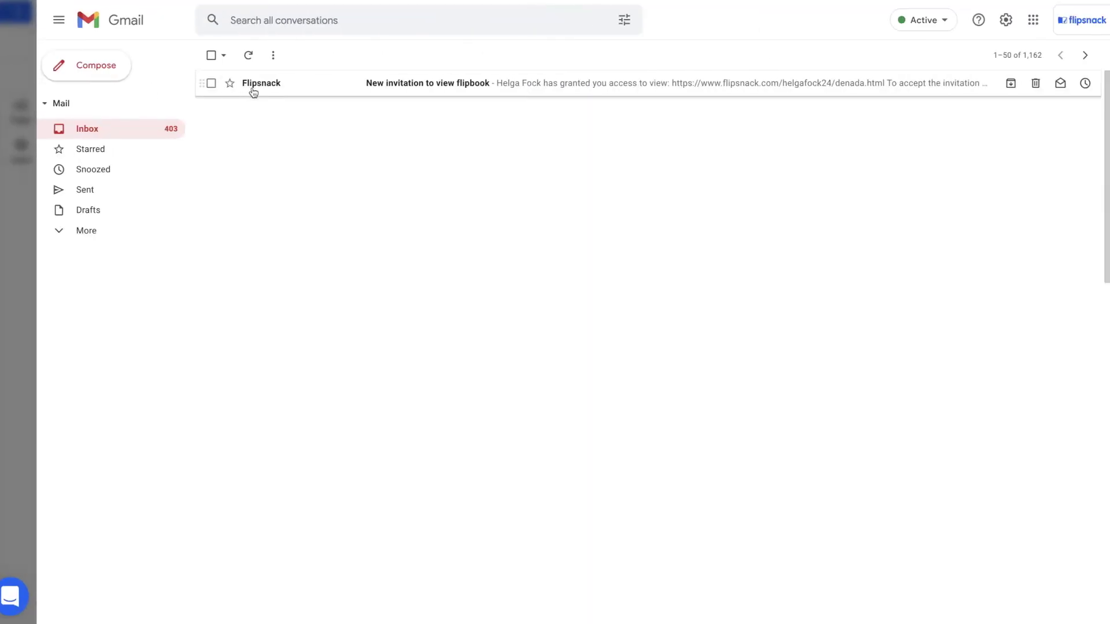
click(217, 85)
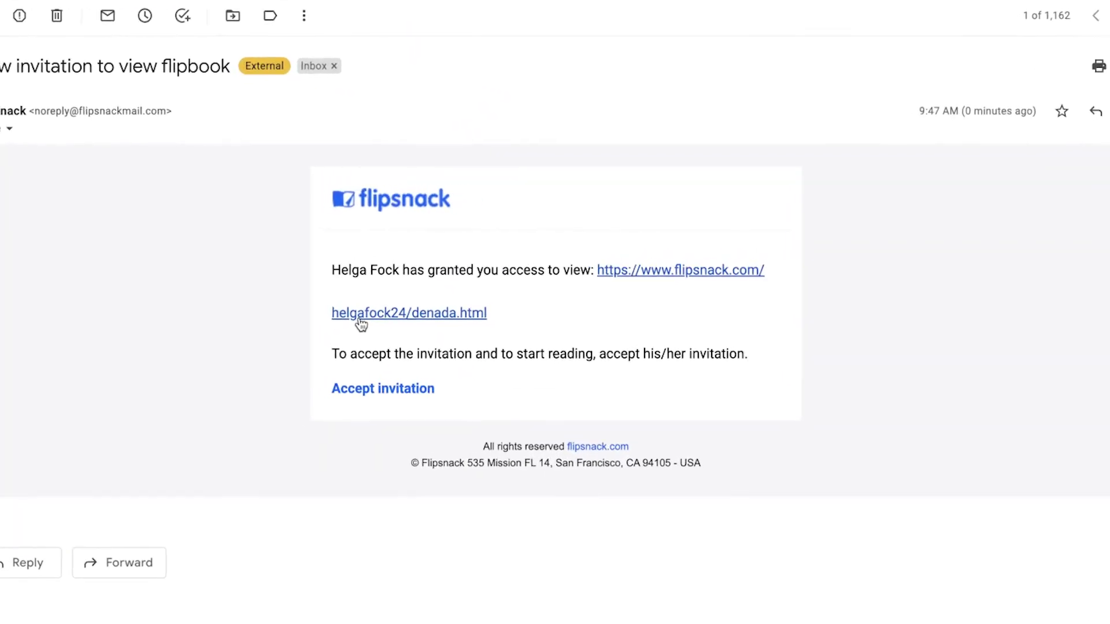
click(355, 326)
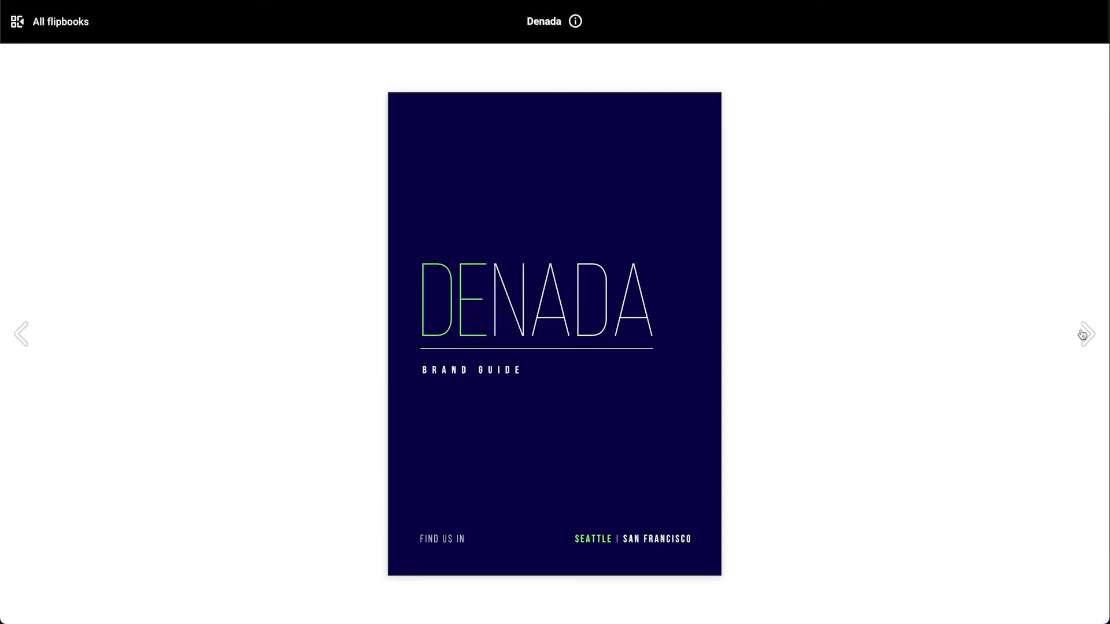
Turn to the Brand Identity spread, then show more actions for Denada in My flipbooks
click(1083, 336)
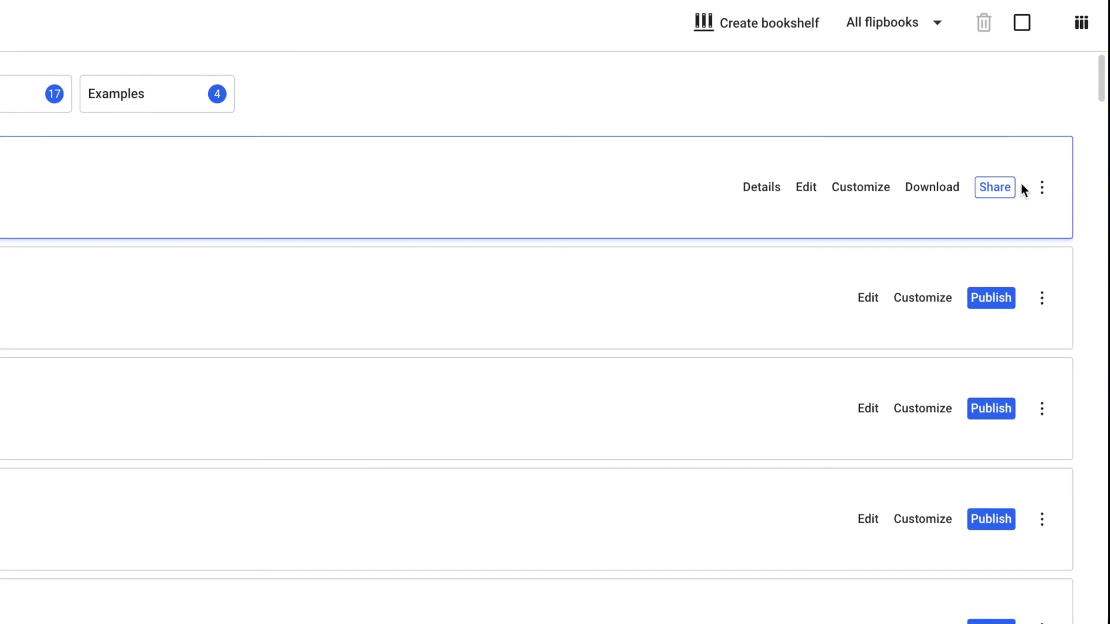
click(1040, 188)
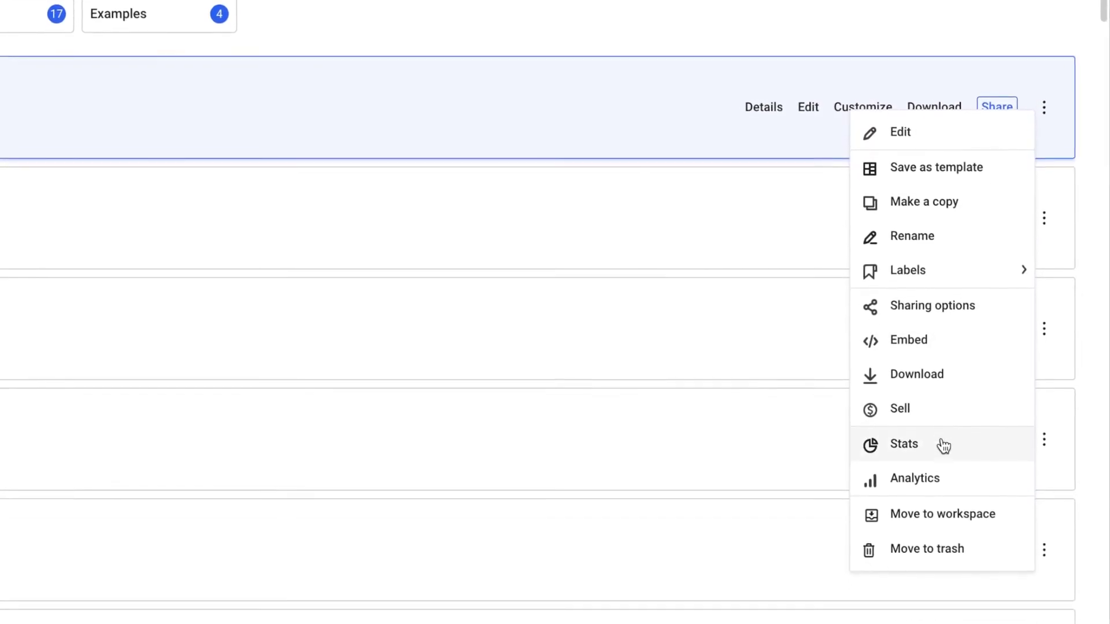